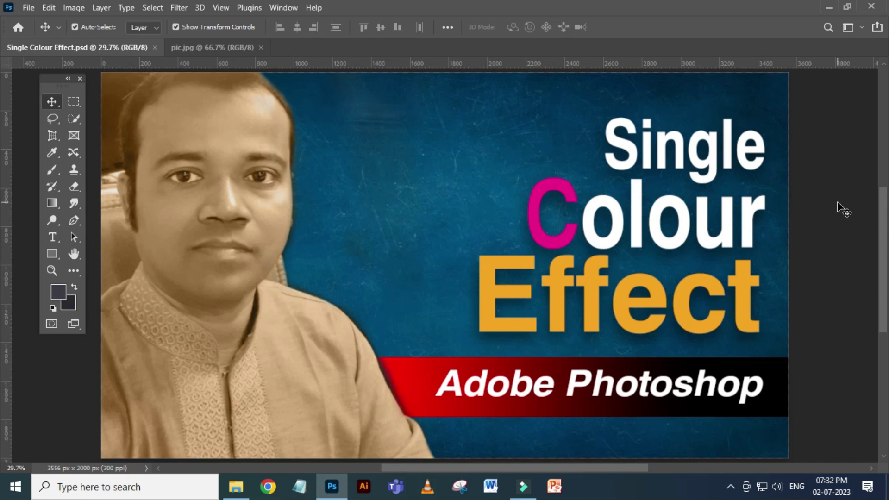
# - Flip between Single Colour Effect.psd and pic.jpg, ending on pic.jpg, and check its Image menu
pyautogui.click(207, 48)
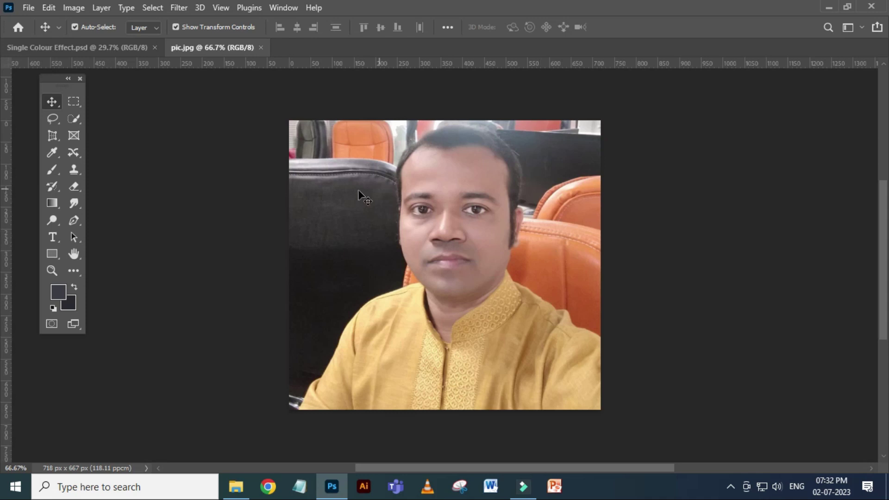
pyautogui.click(106, 50)
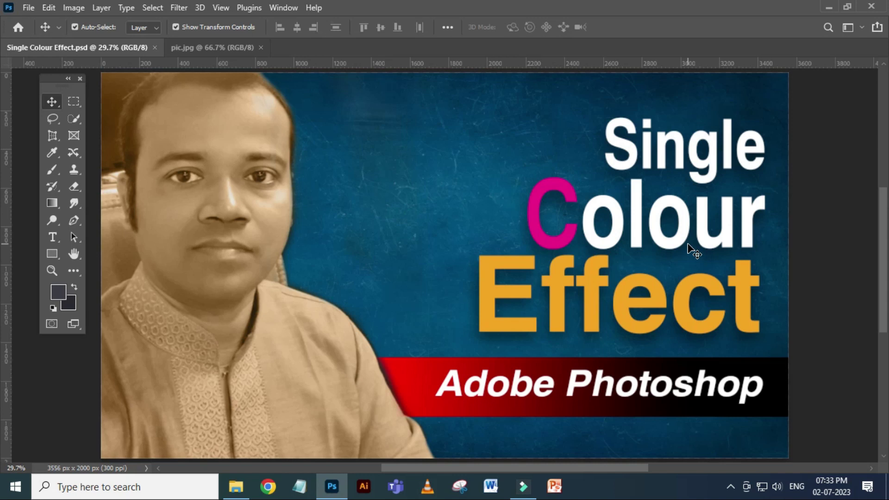
pyautogui.click(213, 49)
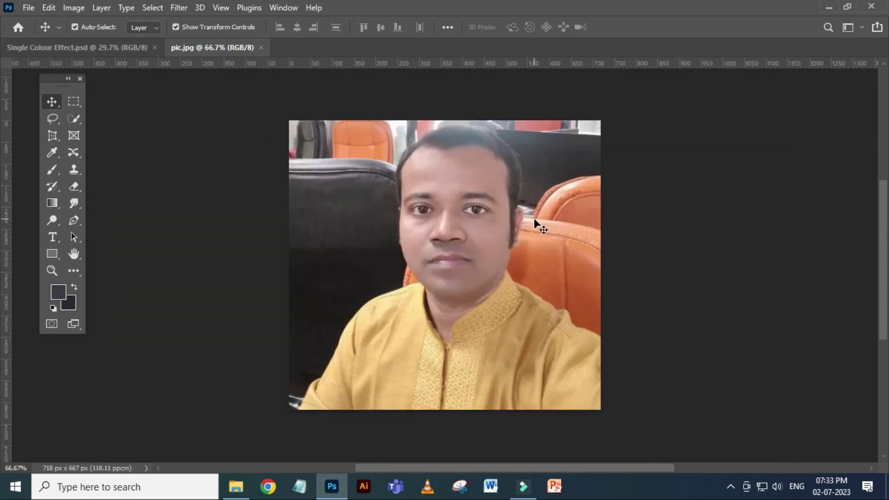
pyautogui.click(74, 8)
pyautogui.moveTo(104, 21)
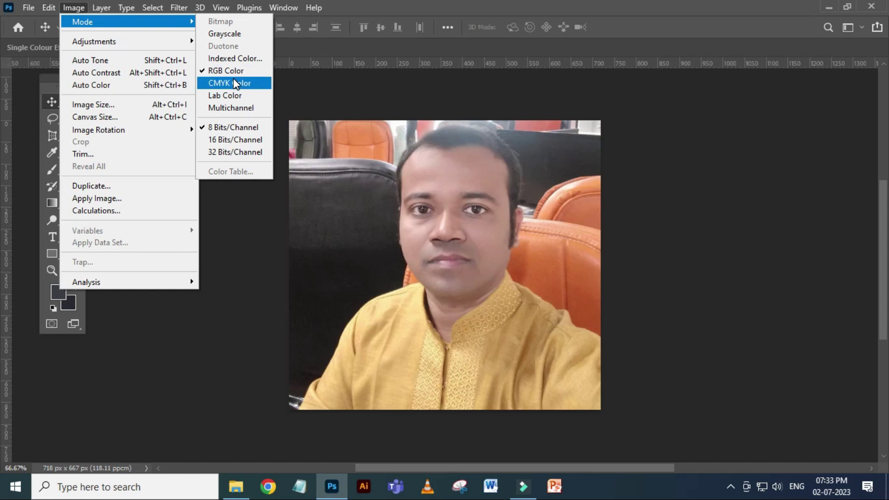
# - Leave the mode unchanged, select Layer 2 in the thumbnail, show Layers with F7, then return to pic.jpg
pyautogui.click(724, 204)
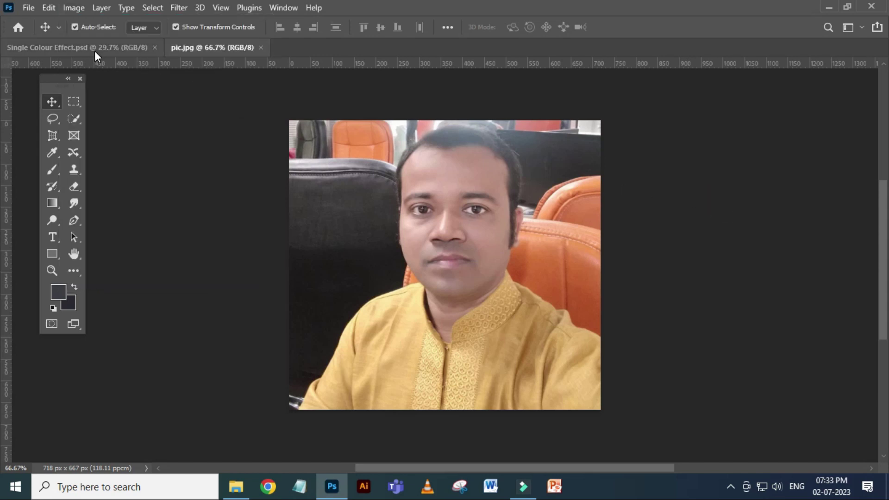
pyautogui.click(95, 49)
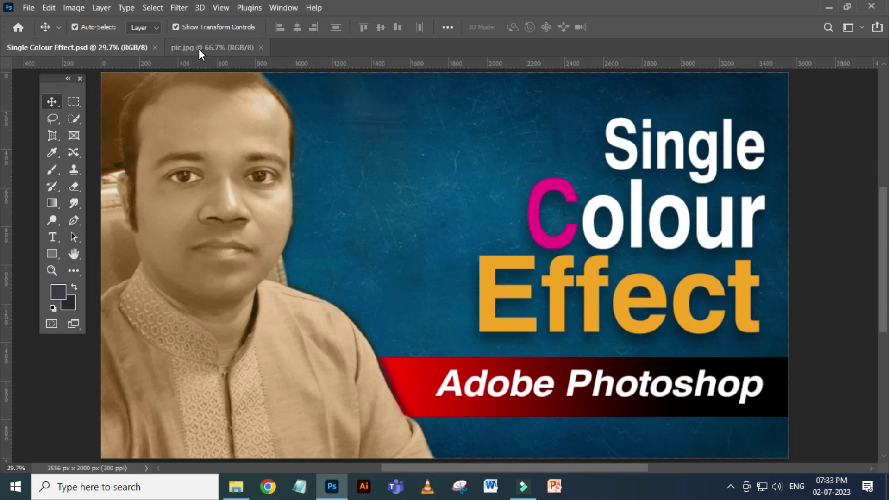
pyautogui.click(234, 183)
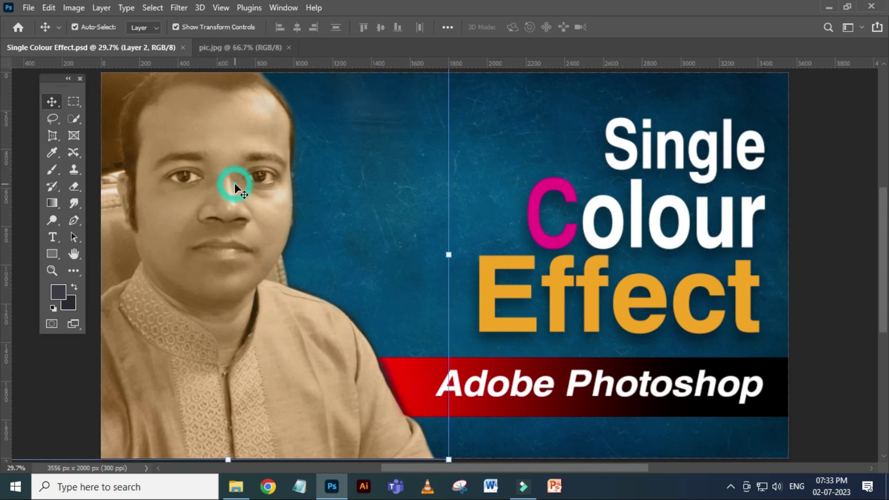
pyautogui.press('F7')
pyautogui.click(718, 381)
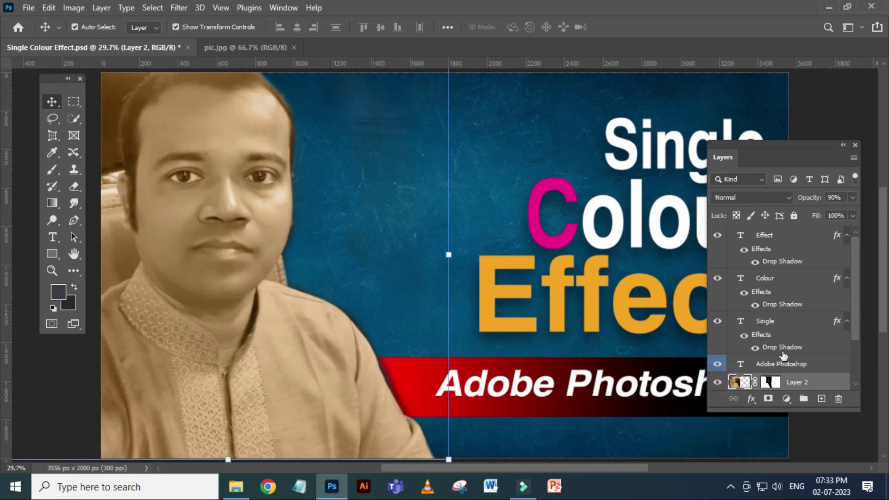
pyautogui.click(264, 48)
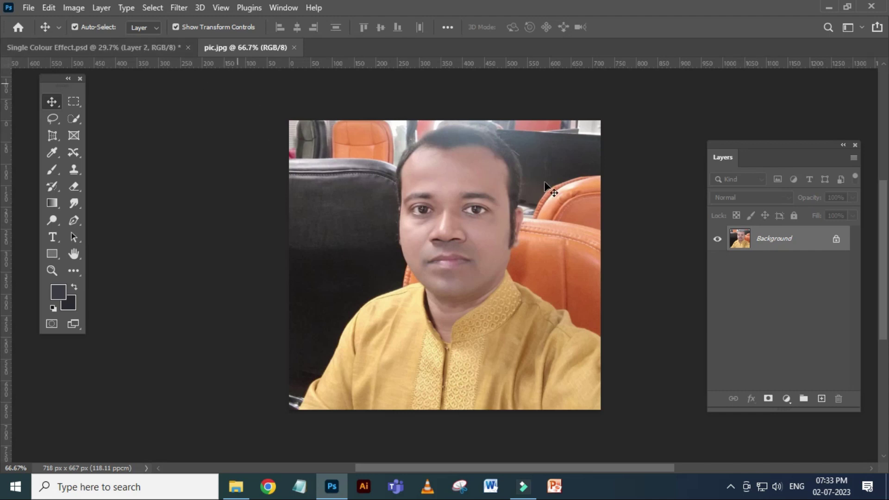
# - Apply Image > Adjustments > Black & White to pic.jpg and move the dialog aside
pyautogui.click(74, 9)
pyautogui.moveTo(93, 41)
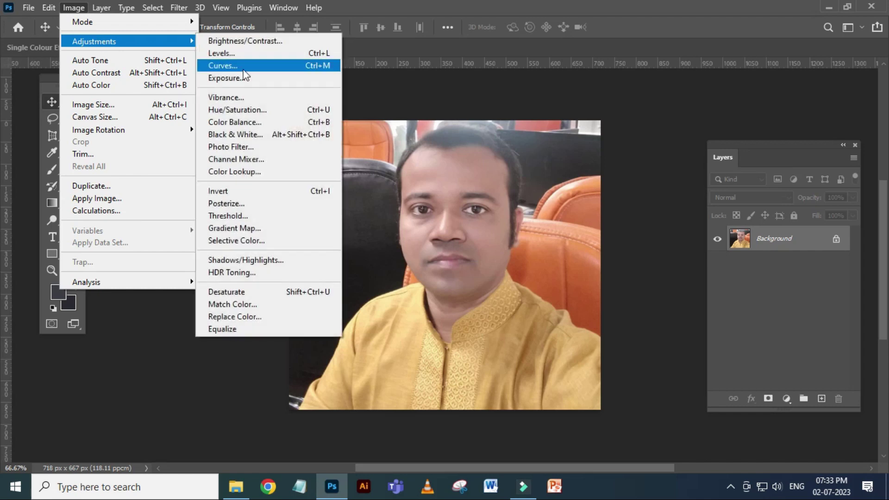
pyautogui.click(262, 136)
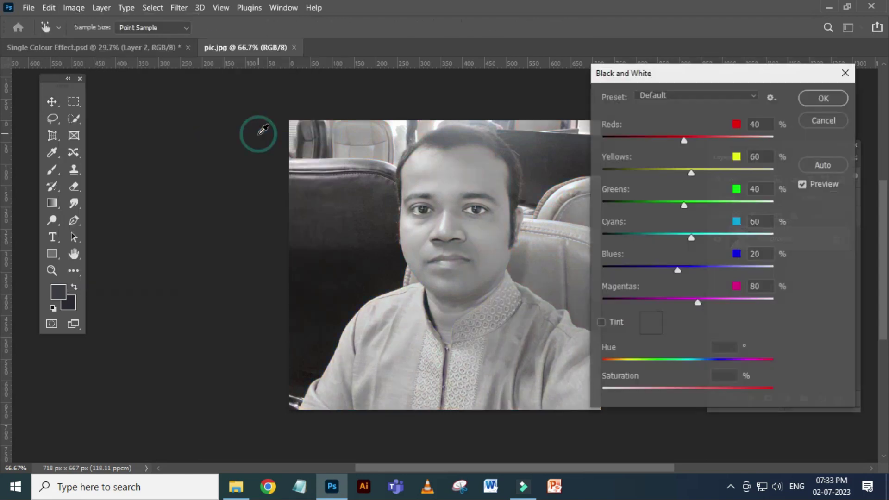
pyautogui.moveTo(698, 77); pyautogui.dragTo(730, 61)
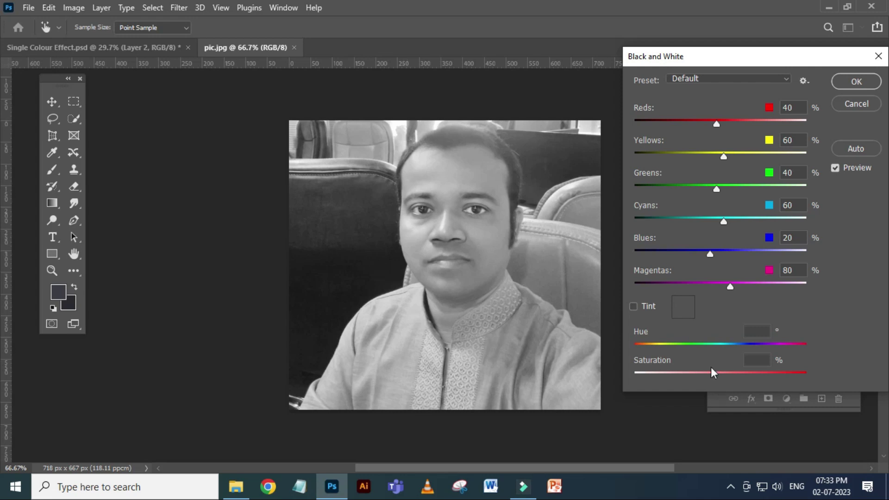
# - Enable Tint in the Black and White dialog, comparing it against plain grey
pyautogui.click(638, 308)
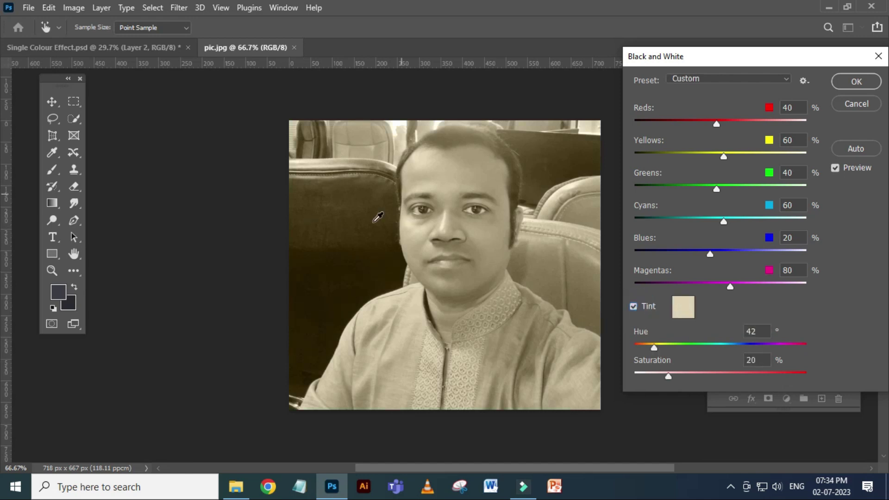
pyautogui.click(636, 310)
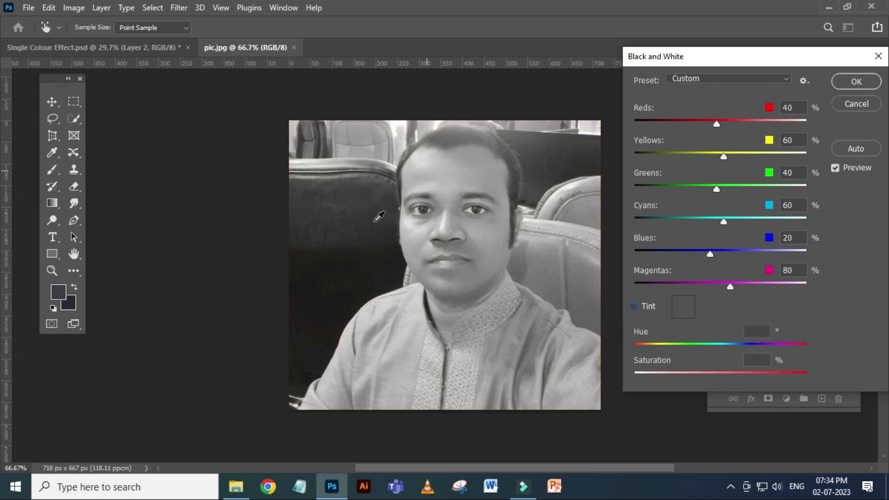
pyautogui.click(635, 306)
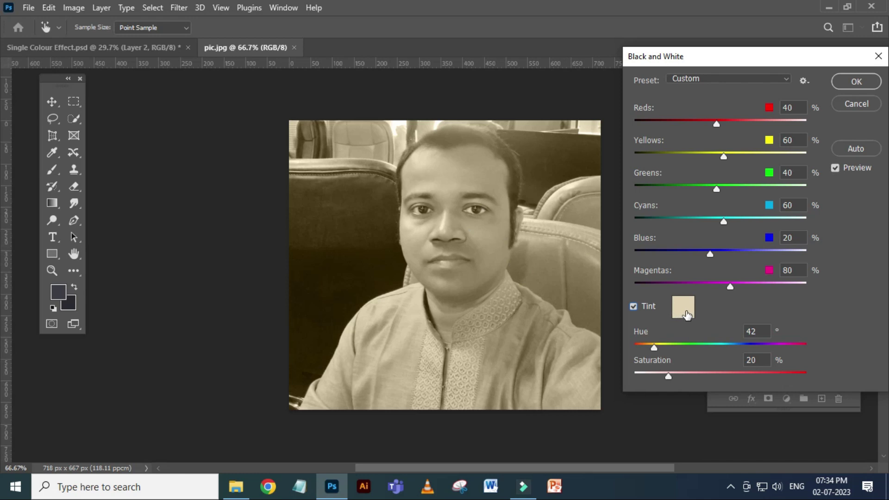
# - Pick a blue tint colour, hue 219 and saturation 83, in the Color Picker
pyautogui.click(684, 307)
pyautogui.moveTo(533, 199); pyautogui.dragTo(719, 101)
pyautogui.click(689, 189)
pyautogui.click(682, 153)
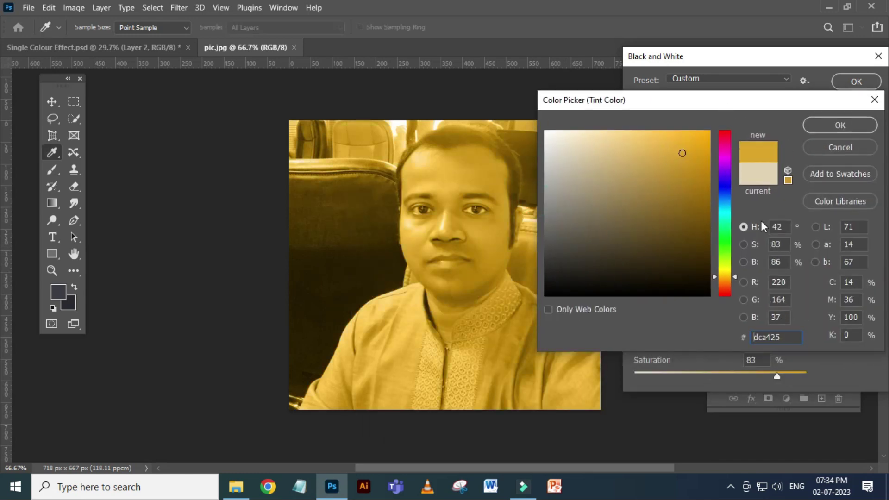
pyautogui.click(725, 154)
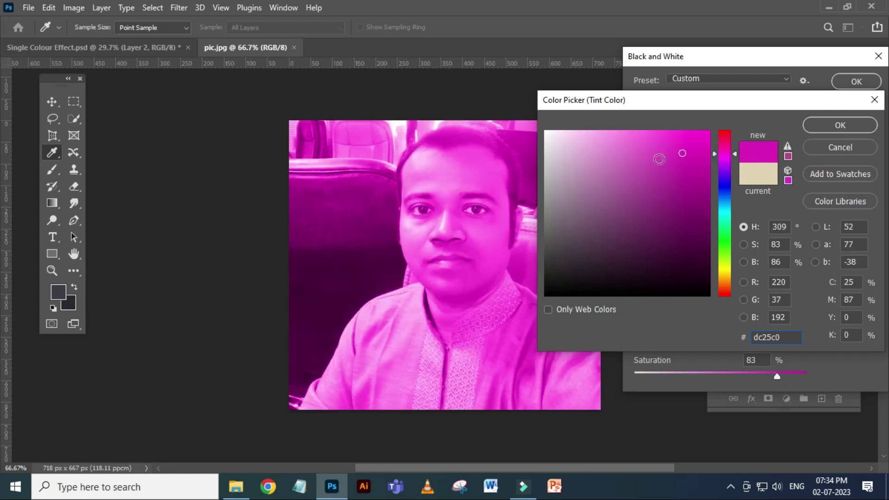
pyautogui.click(726, 225)
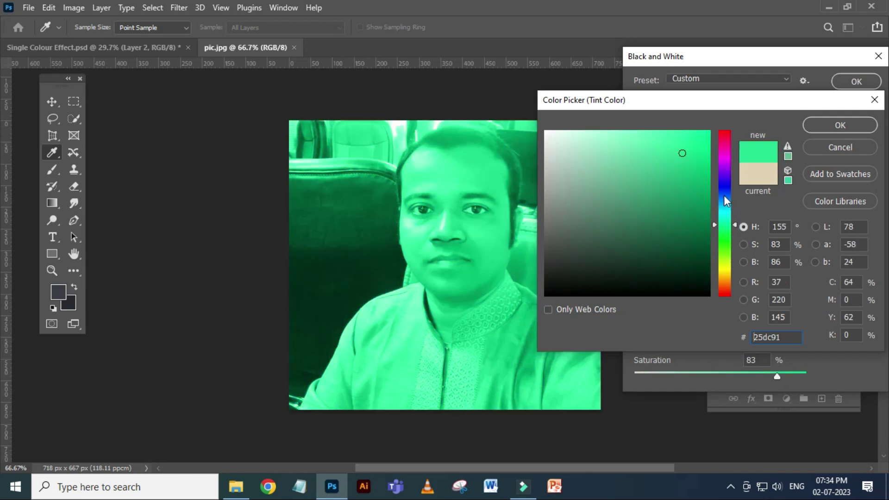
pyautogui.click(726, 196)
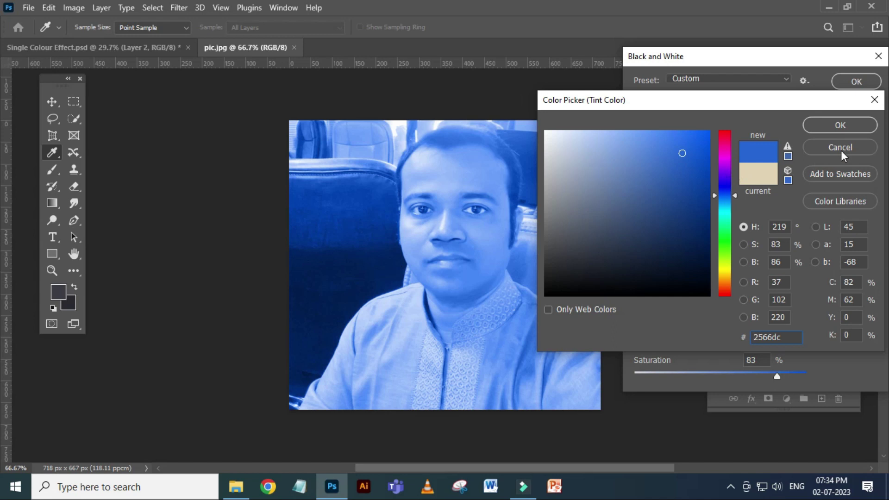
pyautogui.click(829, 126)
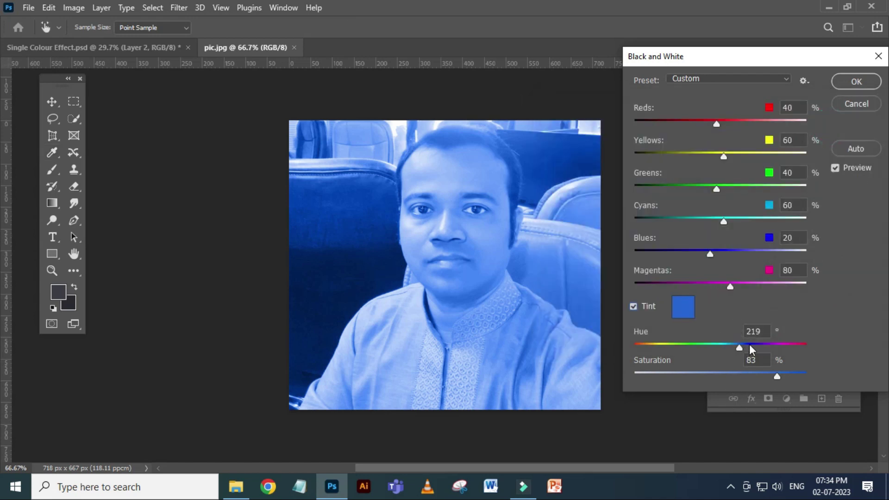
# - Drag the tint sliders to a magenta hue 313 at saturation 98
pyautogui.moveTo(743, 347)
pyautogui.mouseDown()
pyautogui.moveTo(771, 345)
pyautogui.moveTo(650, 351)
pyautogui.moveTo(677, 348)
pyautogui.mouseUp()
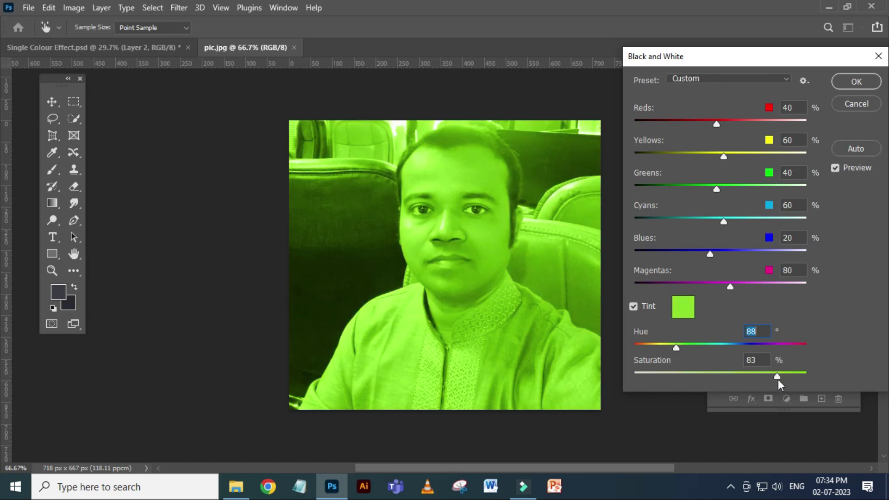
pyautogui.moveTo(778, 376)
pyautogui.mouseDown()
pyautogui.moveTo(760, 375)
pyautogui.moveTo(817, 369)
pyautogui.moveTo(761, 382)
pyautogui.moveTo(630, 380)
pyautogui.moveTo(714, 376)
pyautogui.mouseUp()
pyautogui.moveTo(777, 377)
pyautogui.mouseDown()
pyautogui.moveTo(808, 378)
pyautogui.moveTo(639, 390)
pyautogui.moveTo(802, 384)
pyautogui.mouseUp()
pyautogui.moveTo(677, 347)
pyautogui.mouseDown()
pyautogui.moveTo(744, 340)
pyautogui.moveTo(796, 350)
pyautogui.moveTo(785, 351)
pyautogui.mouseUp()
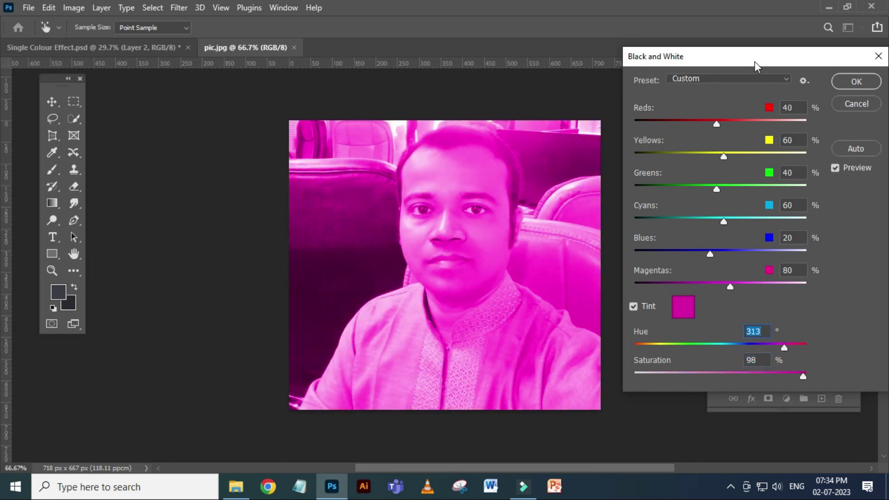
pyautogui.moveTo(754, 61); pyautogui.dragTo(721, 66)
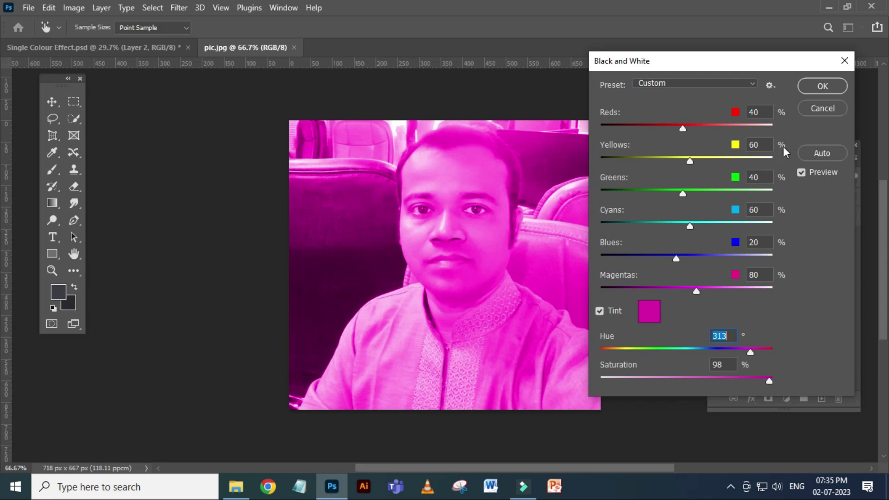
# - Pick a green tint, hue 150 and saturation 93, and apply the Black and White conversion
pyautogui.click(647, 321)
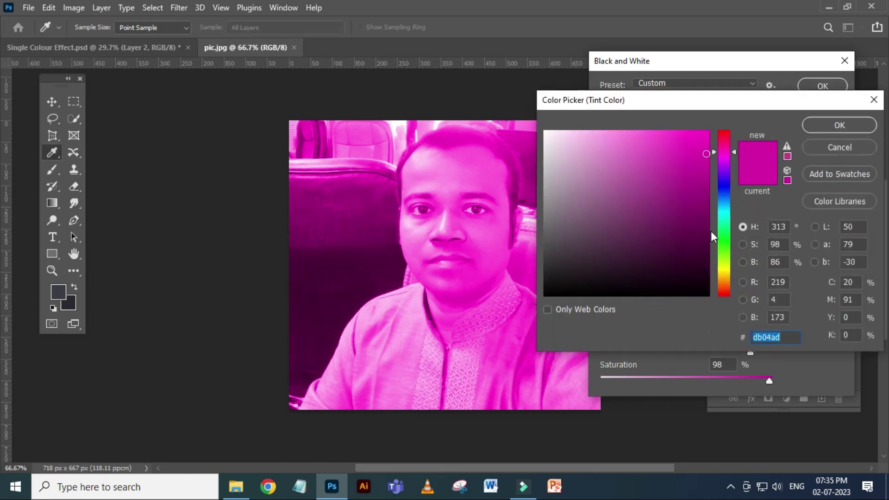
pyautogui.click(724, 191)
pyautogui.click(694, 187)
pyautogui.click(724, 228)
pyautogui.click(698, 209)
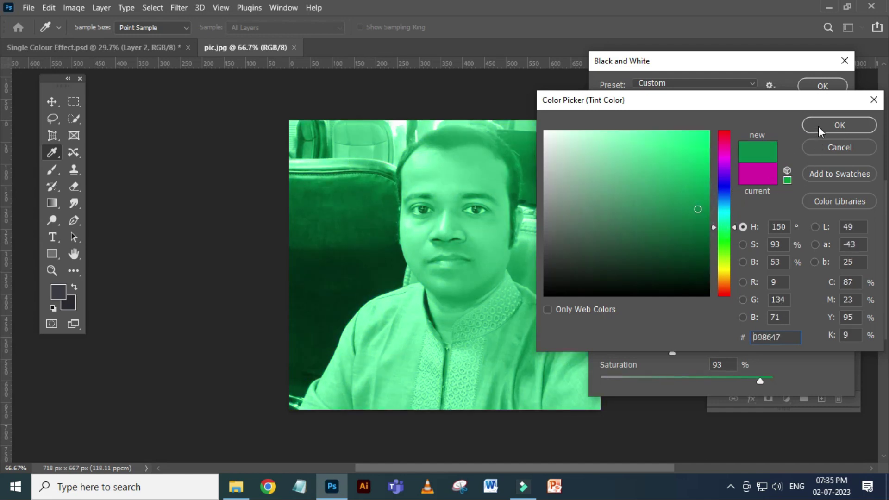
pyautogui.click(840, 125)
pyautogui.click(820, 86)
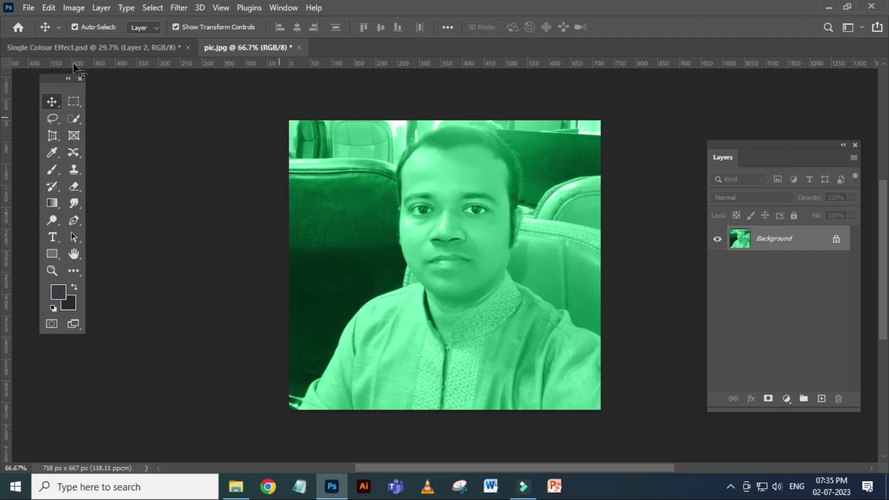
# - Return to the Single Colour Effect thumbnail and select Layer 1, then Layer 2
pyautogui.click(102, 46)
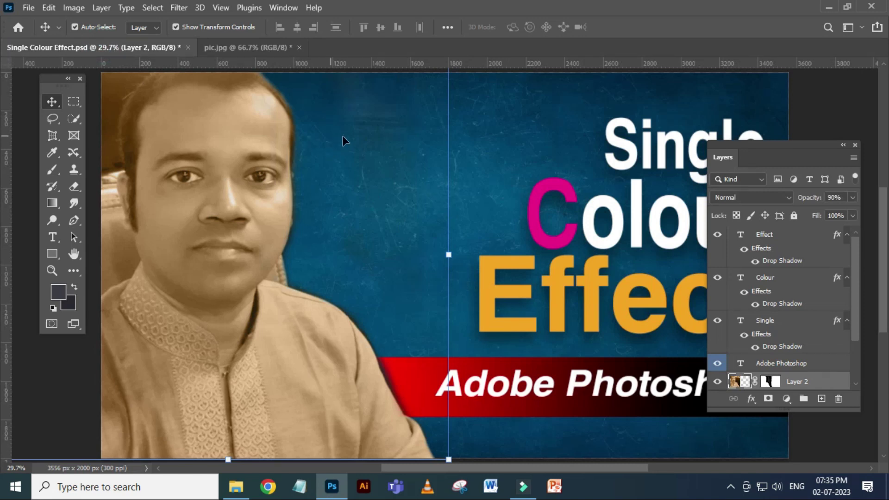
pyautogui.click(393, 139)
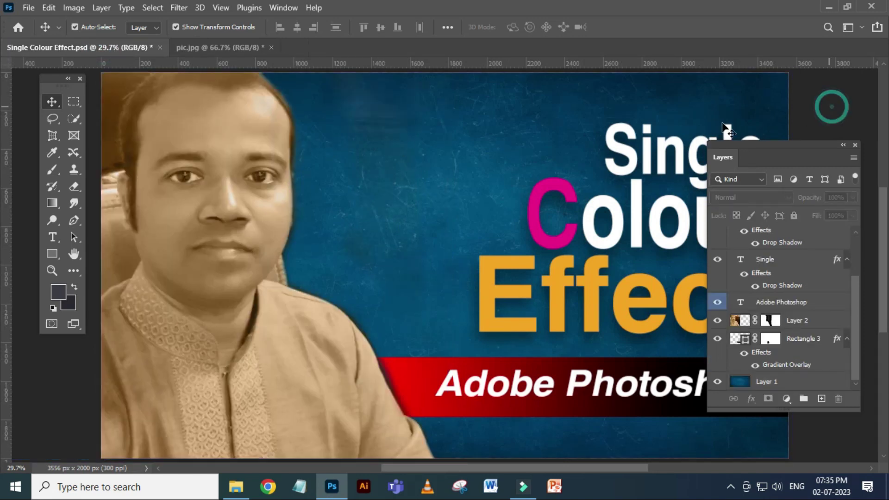
pyautogui.keyDown('ctrl'); pyautogui.click(254, 208); pyautogui.keyUp('ctrl')
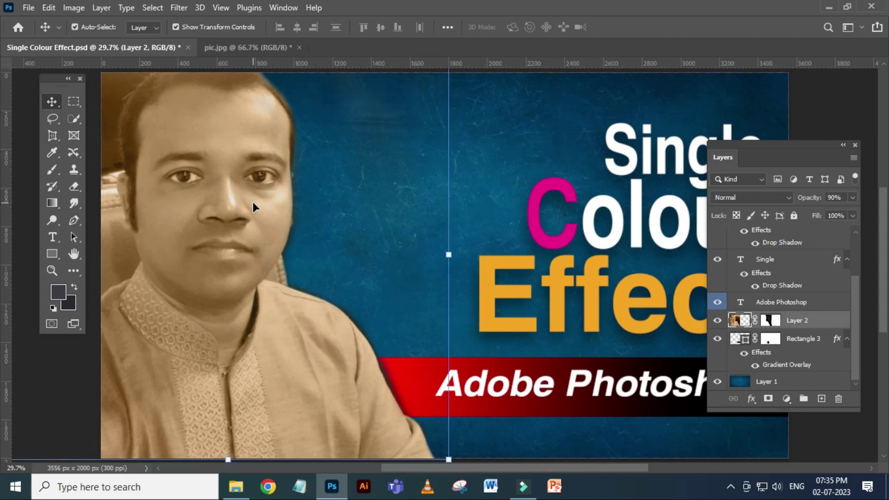
# - Undo the tint on pic.jpg, drag it into the thumbnail, and scale it to about 132%
pyautogui.click(253, 48)
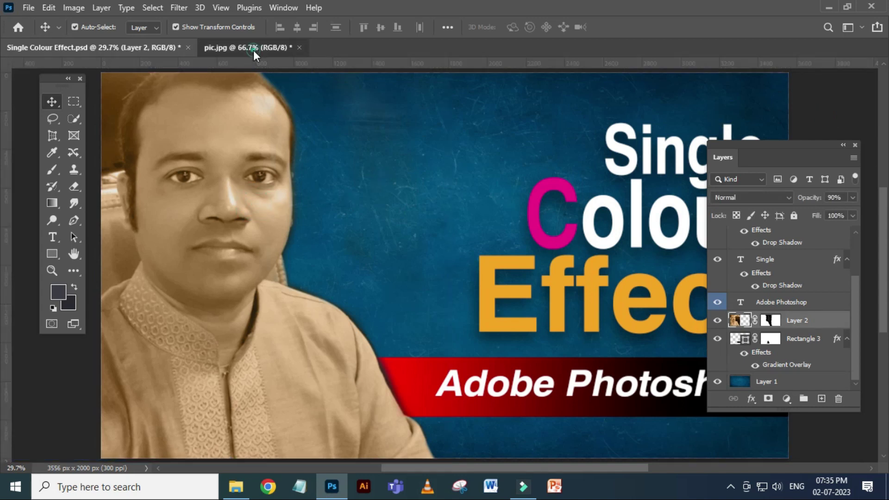
pyautogui.hotkey('ctrl', 'z')
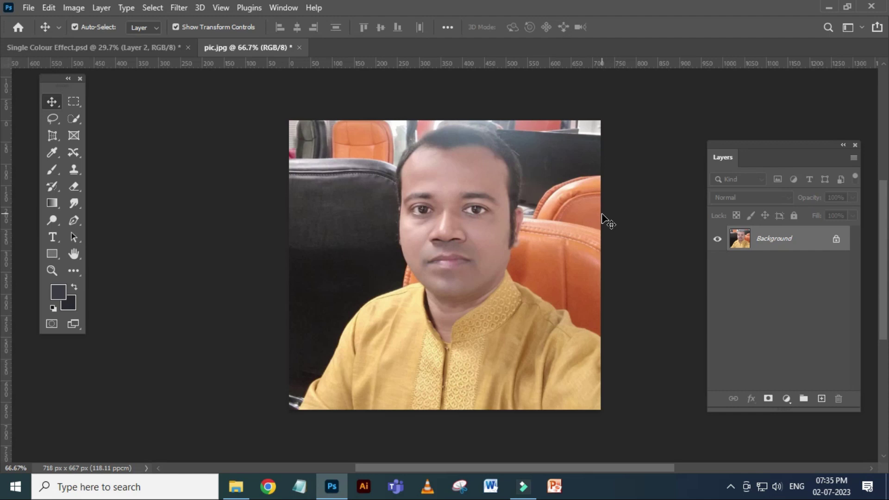
pyautogui.moveTo(399, 183)
pyautogui.mouseDown()
pyautogui.moveTo(142, 46)
pyautogui.moveTo(441, 260)
pyautogui.moveTo(438, 188)
pyautogui.mouseUp()
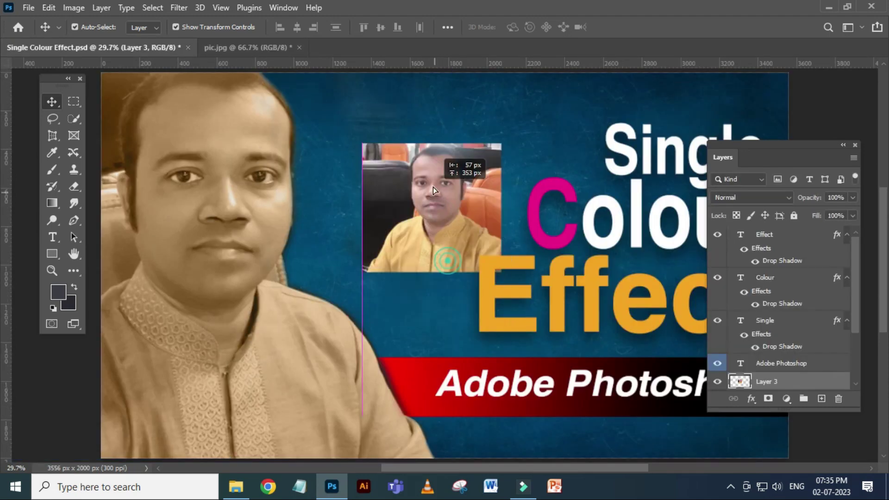
pyautogui.moveTo(495, 238); pyautogui.dragTo(533, 279)
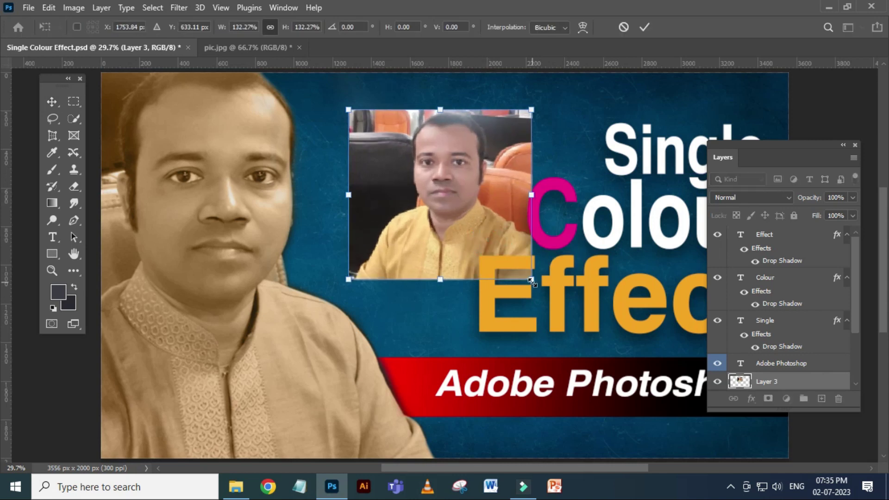
pyautogui.press('Return')
pyautogui.moveTo(854, 298); pyautogui.dragTo(857, 383)
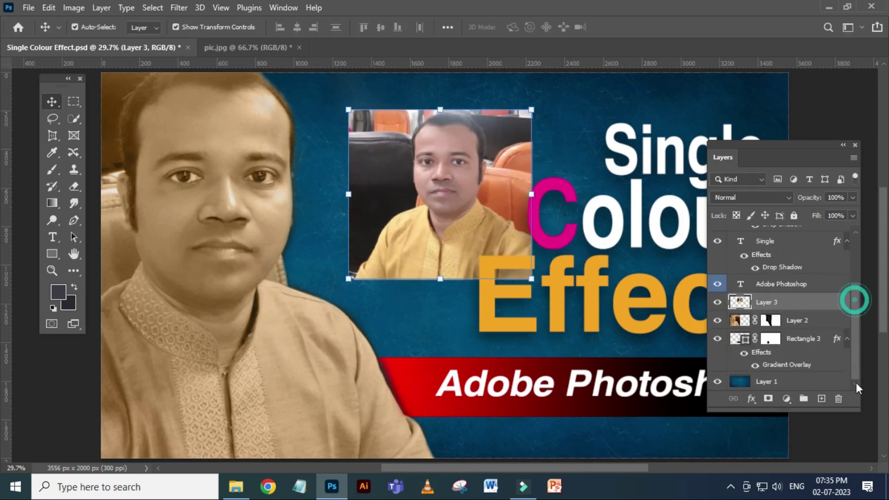
# - Reposition the inset photo up and left near the top centre of the thumbnail
pyautogui.click(245, 48)
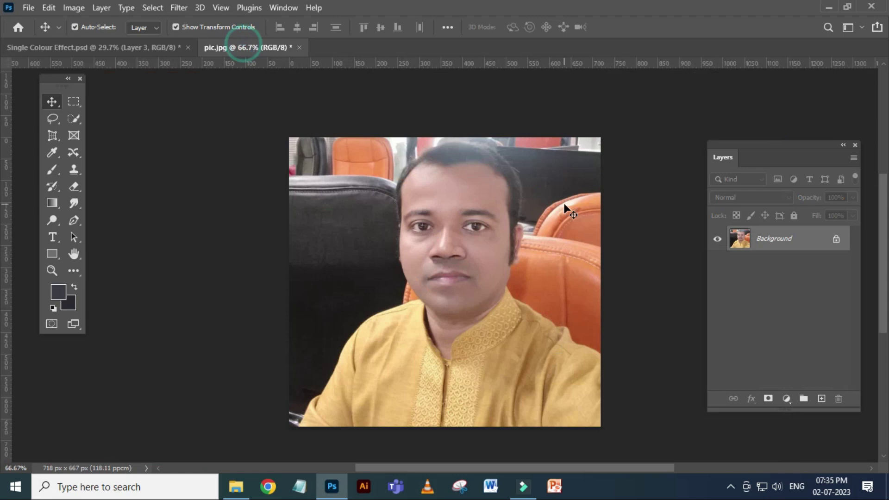
pyautogui.click(132, 48)
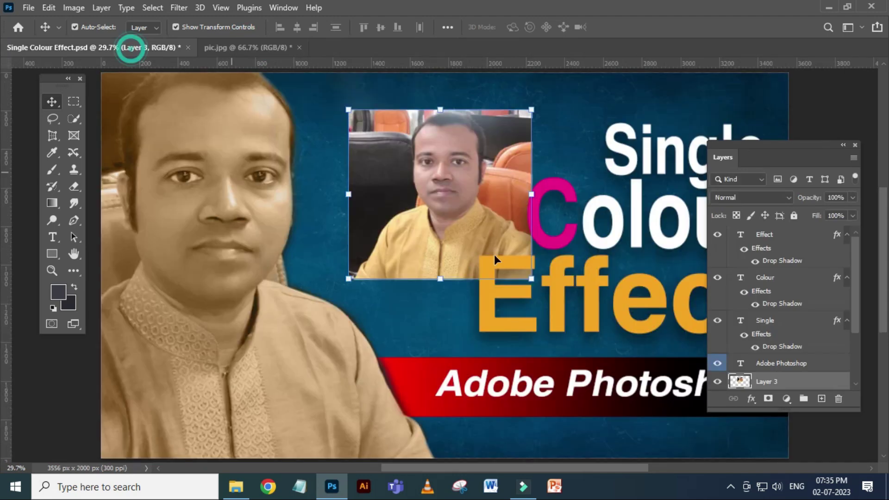
pyautogui.moveTo(474, 212); pyautogui.dragTo(455, 198)
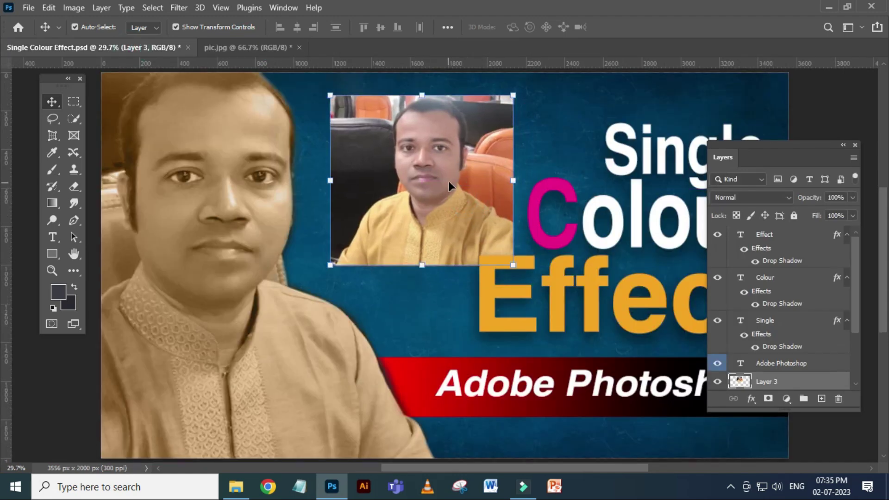
pyautogui.click(74, 8)
pyautogui.moveTo(94, 40)
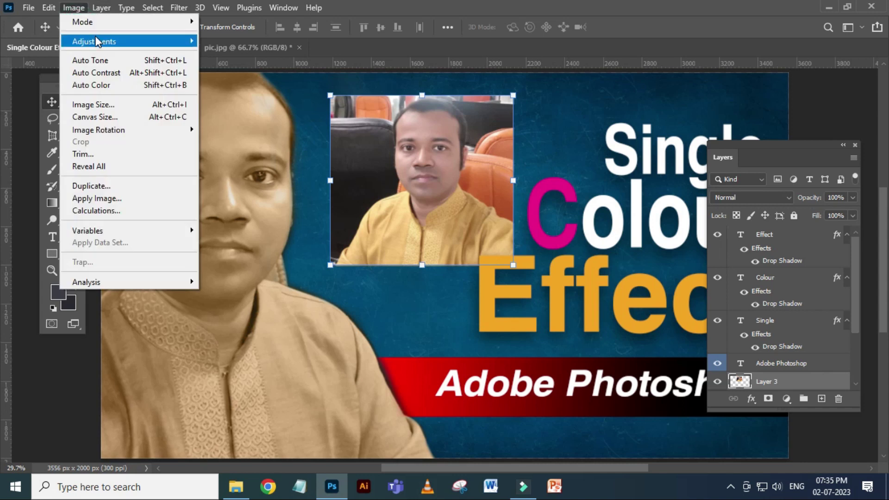
# - Apply Black & White to Layer 3 with a blue tint 2659a6, hue 216, saturation 77
pyautogui.click(250, 134)
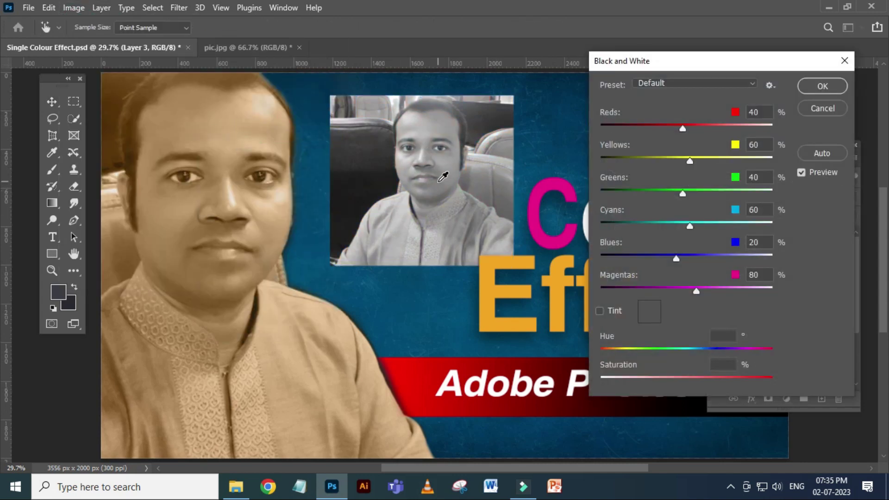
pyautogui.click(600, 310)
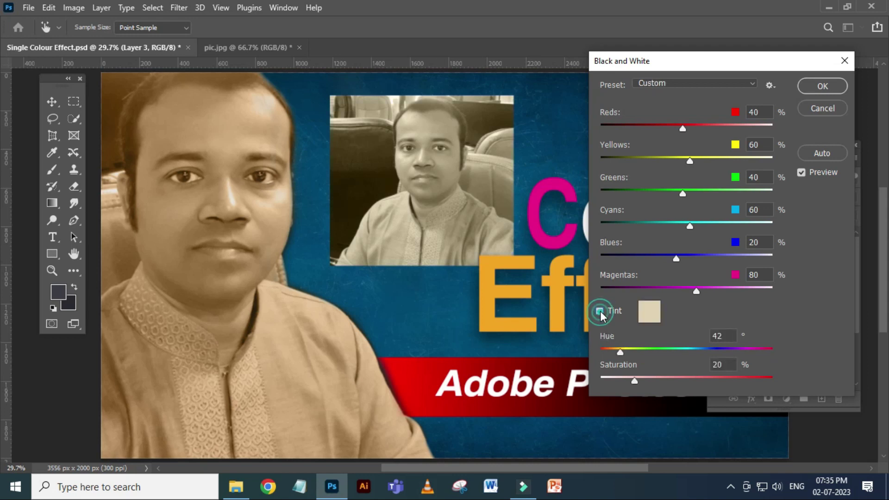
pyautogui.click(643, 314)
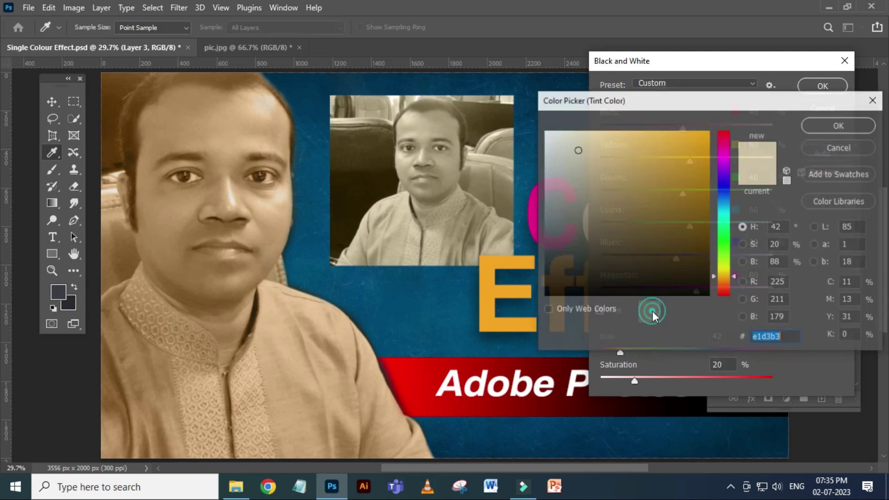
pyautogui.click(720, 199)
pyautogui.click(672, 189)
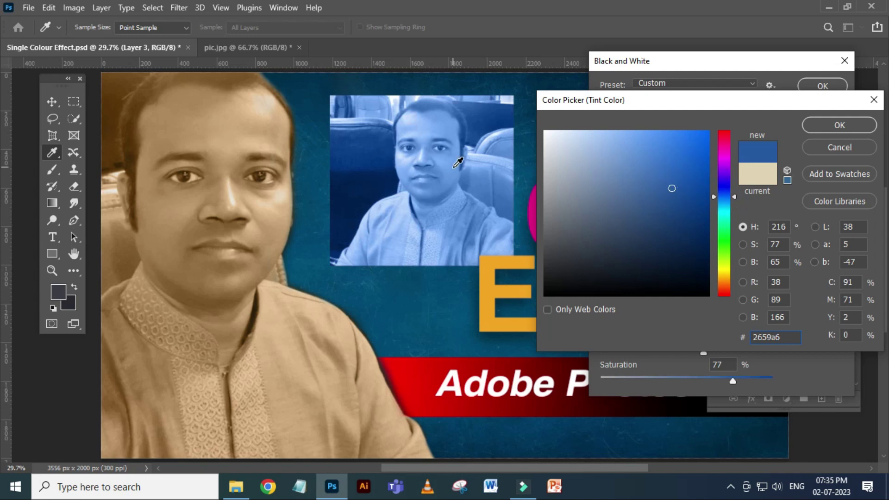
pyautogui.click(839, 125)
# - Apply the blue Black and White adjustment and nudge the inset slightly left into place
pyautogui.click(822, 86)
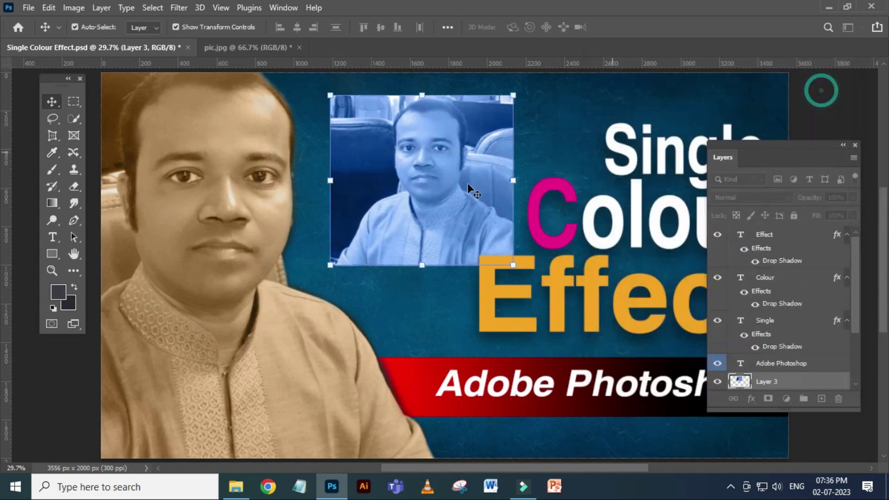
pyautogui.moveTo(450, 163); pyautogui.dragTo(434, 161)
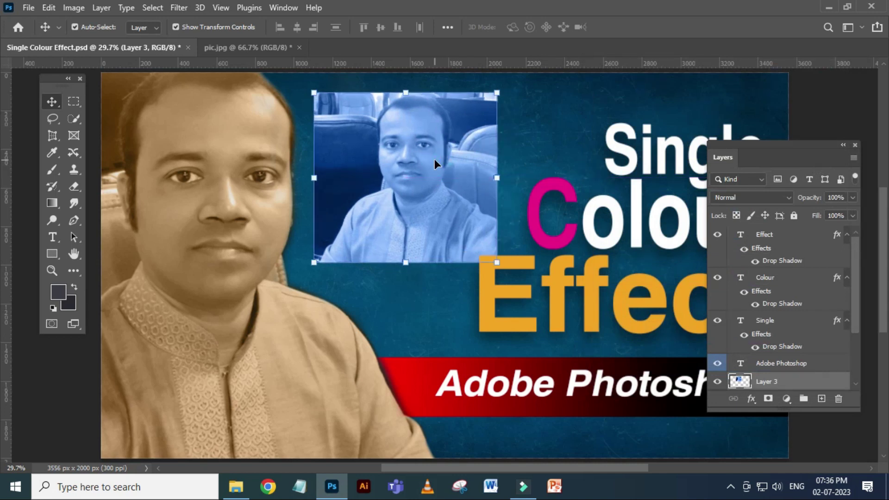
pyautogui.moveTo(755, 149); pyautogui.dragTo(784, 293)
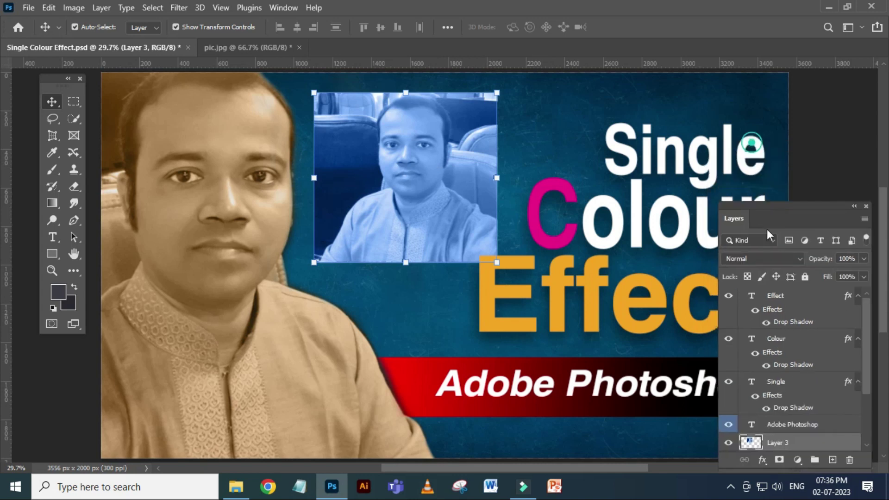
pyautogui.moveTo(486, 176); pyautogui.dragTo(505, 160)
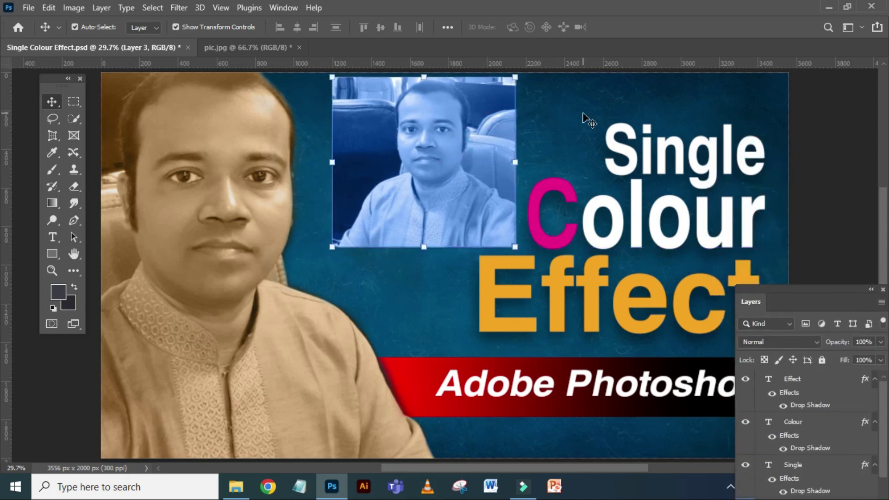
pyautogui.moveTo(474, 132); pyautogui.dragTo(456, 147)
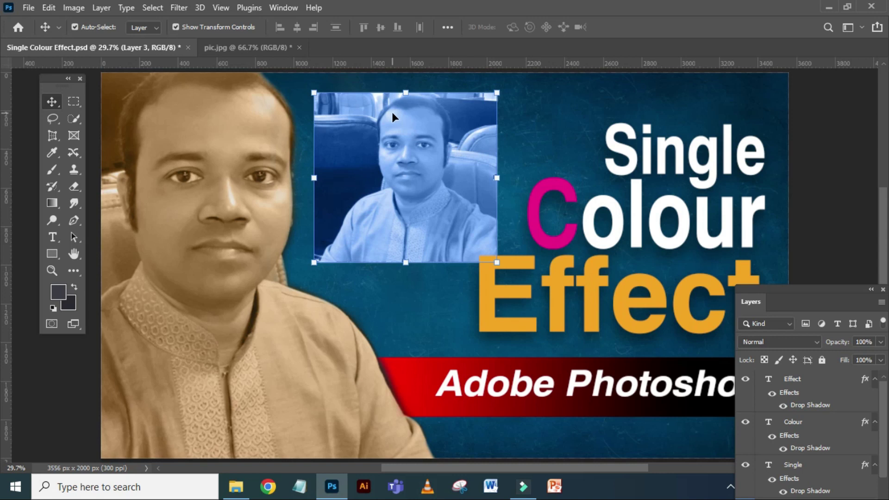
# - Move the Layers panel back up and switch to the pic.jpg document
pyautogui.moveTo(813, 289); pyautogui.dragTo(764, 152)
pyautogui.click(396, 176)
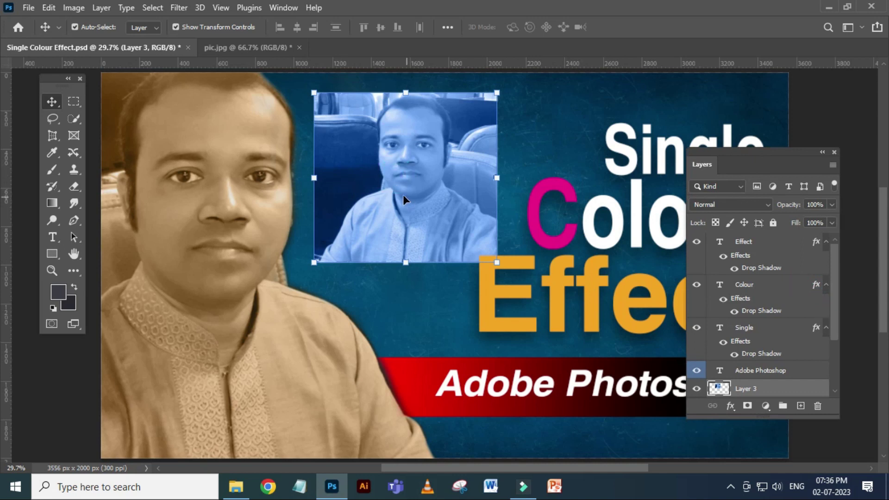
pyautogui.click(243, 47)
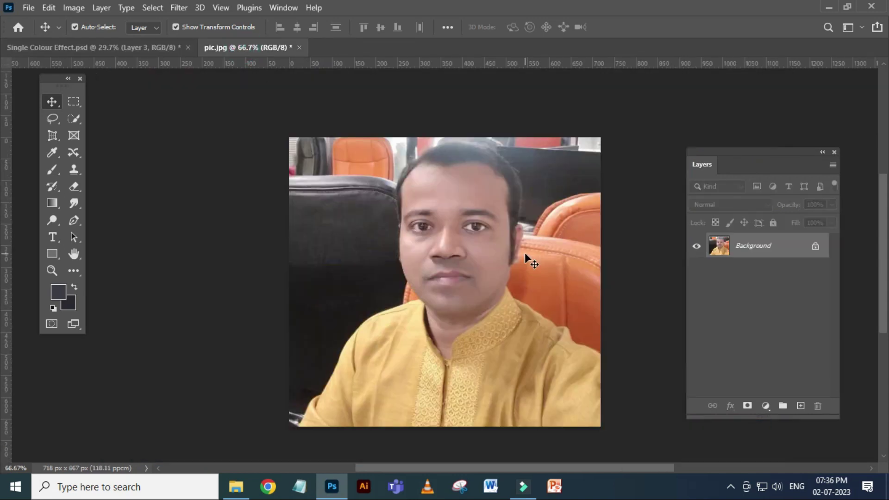
# - Apply Black & White to pic.jpg with a deep gold tint, hue 42 and saturation 92
pyautogui.click(76, 8)
pyautogui.moveTo(94, 40)
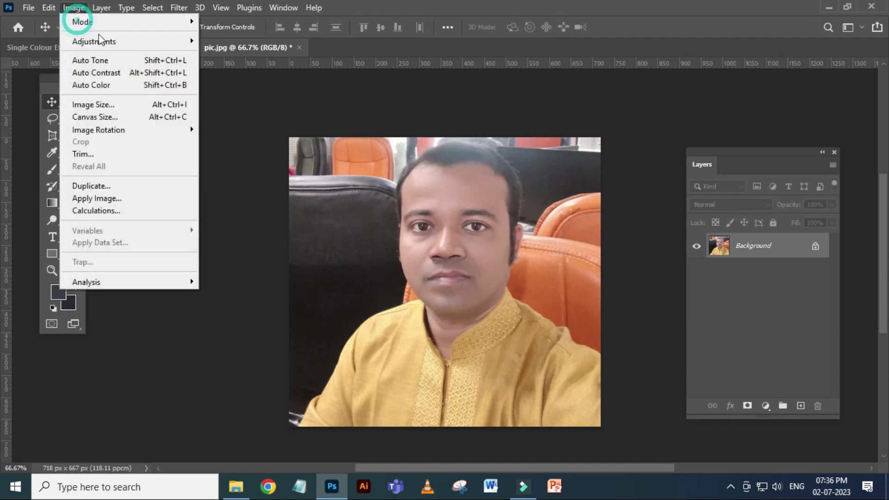
pyautogui.click(235, 134)
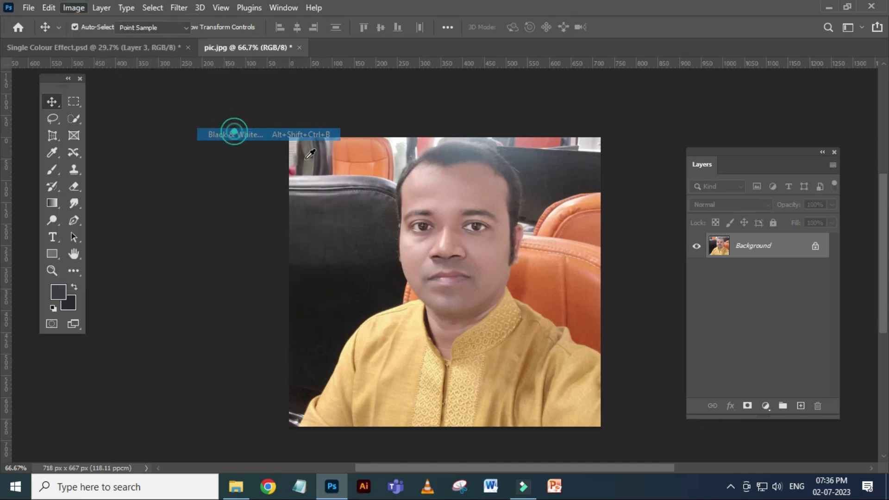
pyautogui.click(600, 311)
pyautogui.click(650, 311)
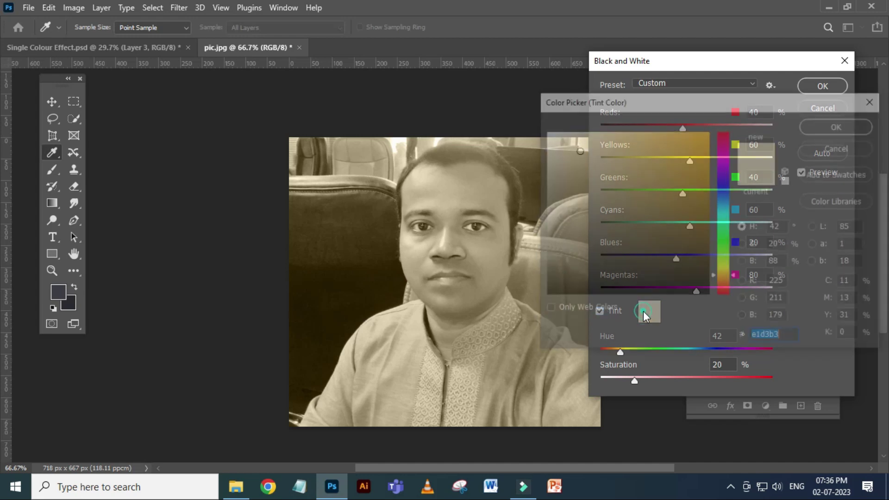
pyautogui.click(698, 210)
pyautogui.click(834, 124)
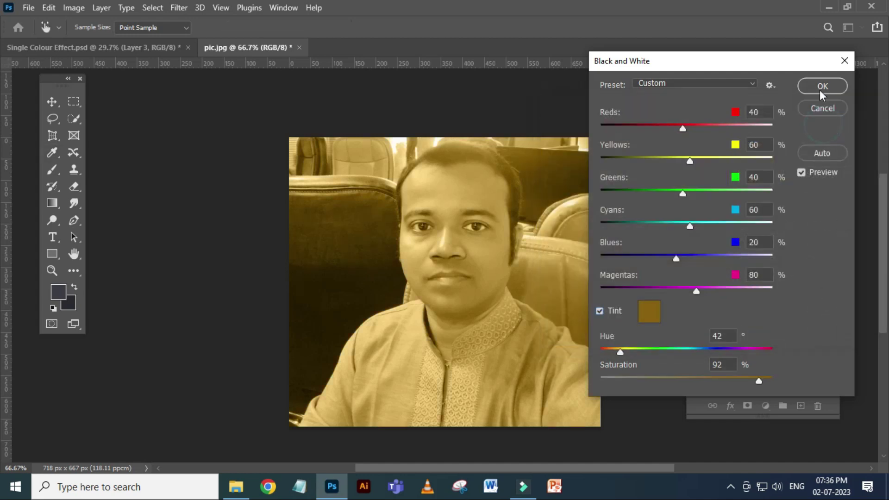
pyautogui.click(822, 86)
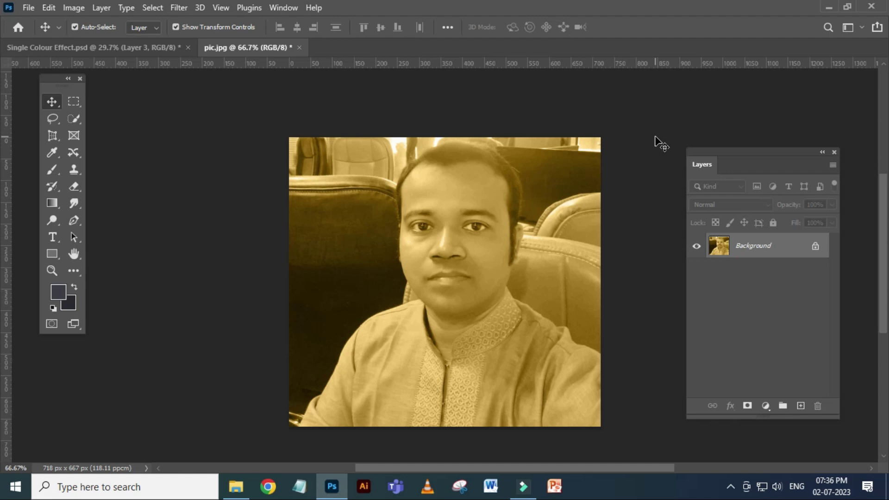
# - Switch back to the Single Colour Effect.psd document and close the Layers panel
pyautogui.click(100, 48)
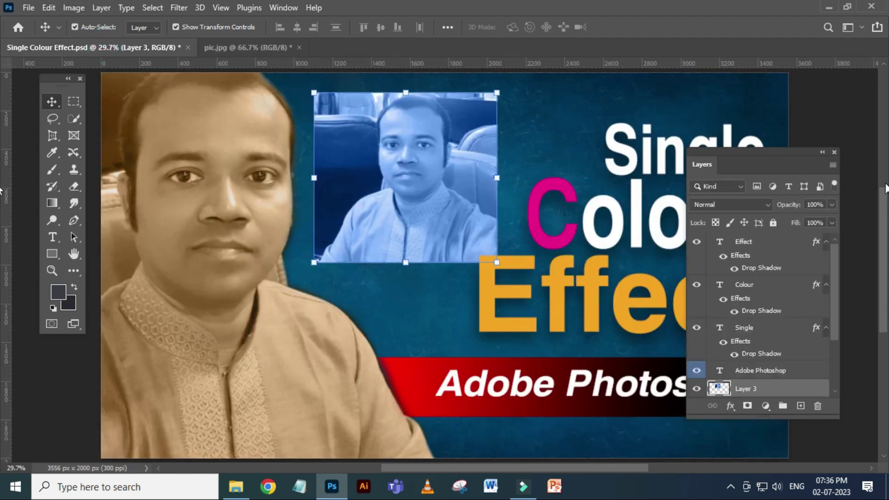
pyautogui.click(834, 153)
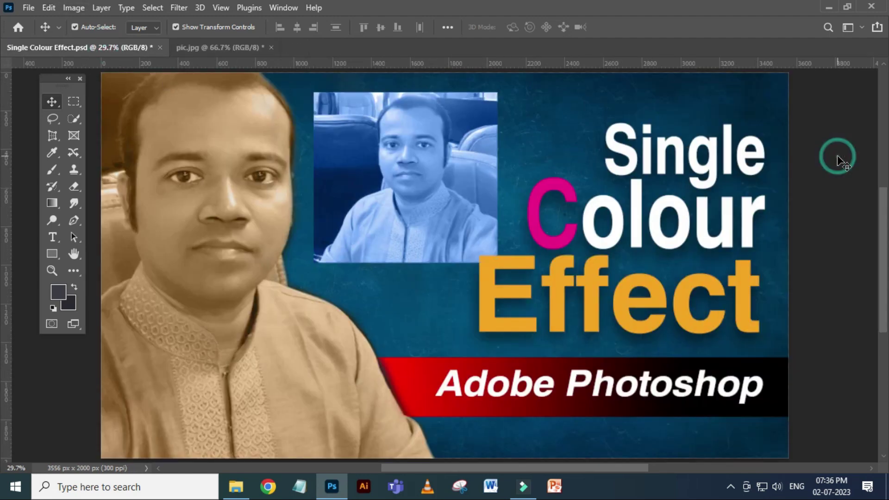